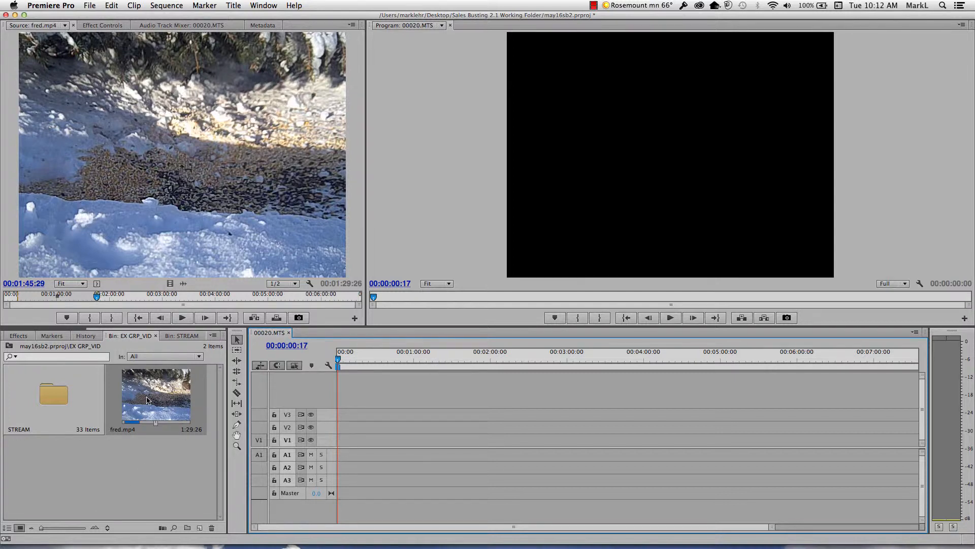
Clear the in and out points of fred.mp4 in the source view and return its playhead to the start
{"action": "left_click_drag", "start_coordinate": [97, 297], "coordinate": [52, 307]}
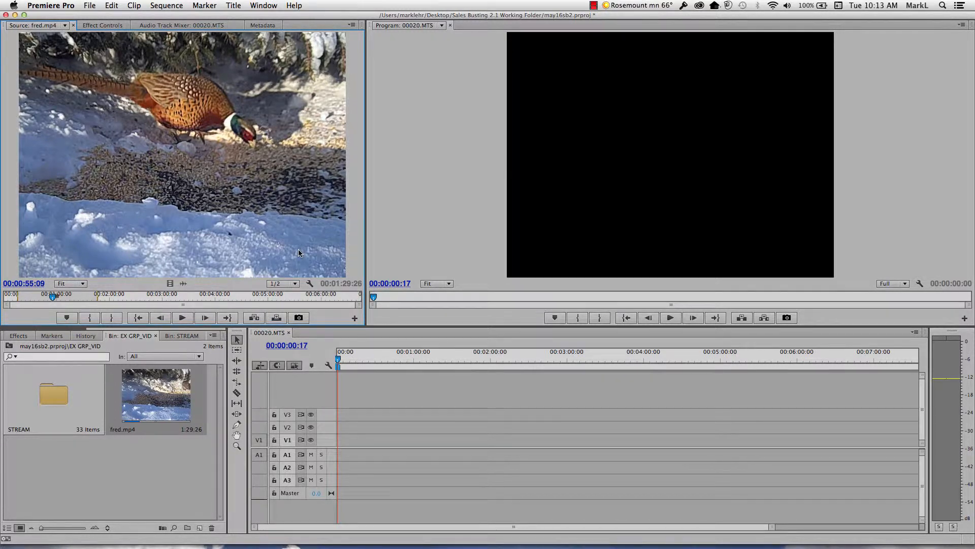
{"action": "right_click", "coordinate": [248, 207]}
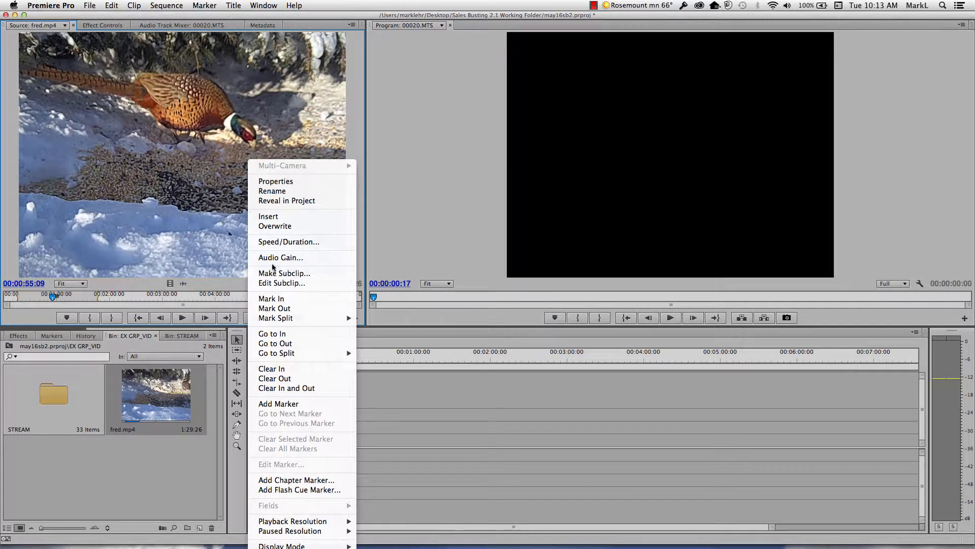
{"action": "left_click", "coordinate": [312, 388]}
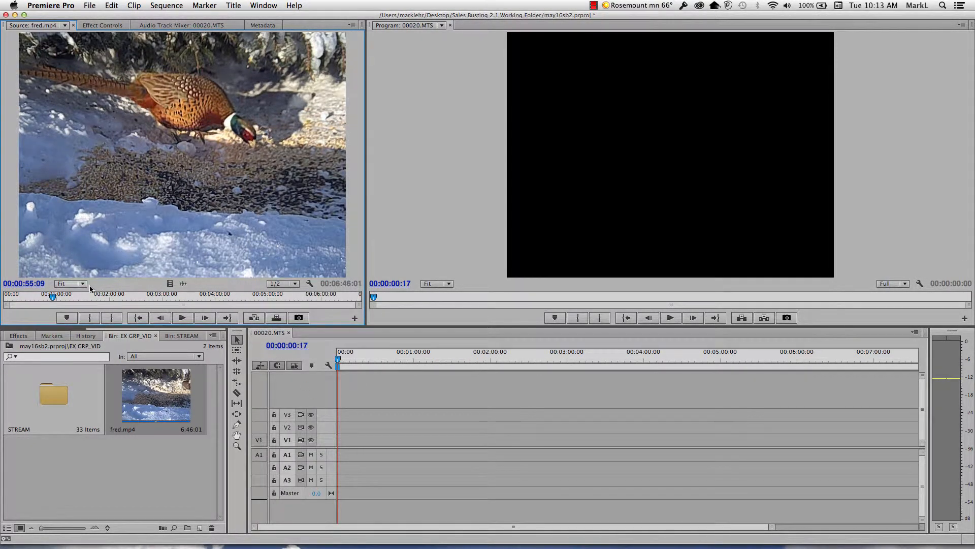
{"action": "left_click_drag", "start_coordinate": [52, 297], "coordinate": [3, 296]}
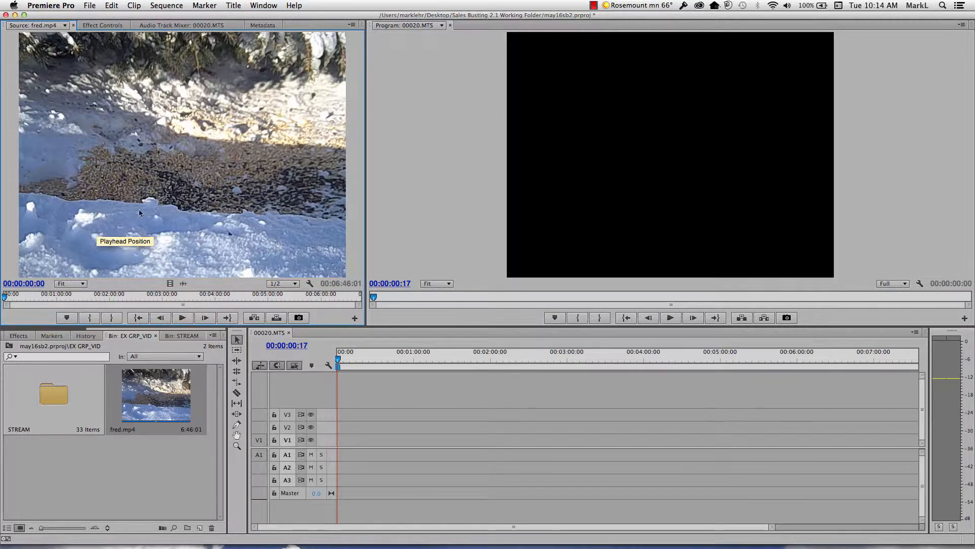
Place the full fred.mp4 clip on tracks V1 and A1 near the sequence's beginning and return the sequence playhead to 00:00:00:00
{"action": "left_click_drag", "start_coordinate": [324, 262], "coordinate": [454, 434]}
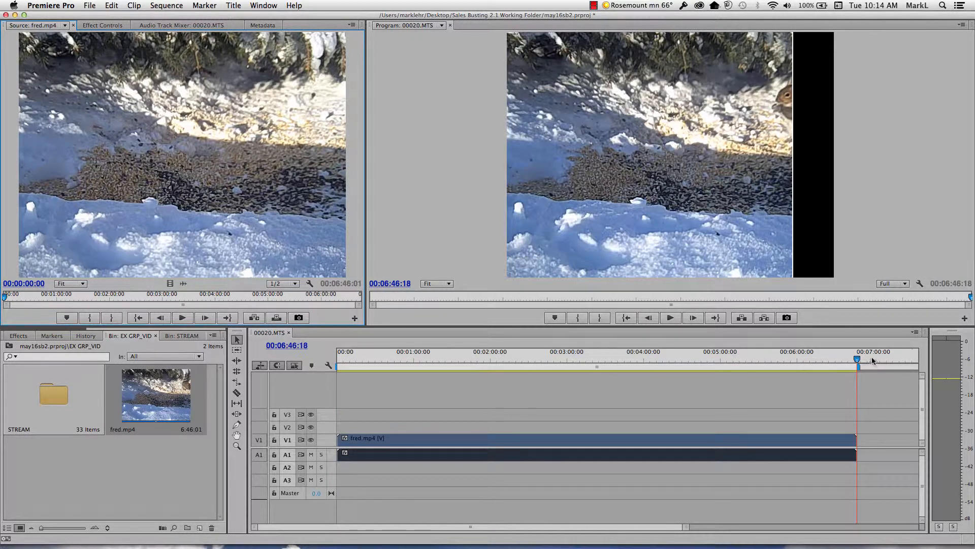
{"action": "left_click_drag", "start_coordinate": [857, 360], "coordinate": [494, 399]}
{"action": "key", "text": "Home"}
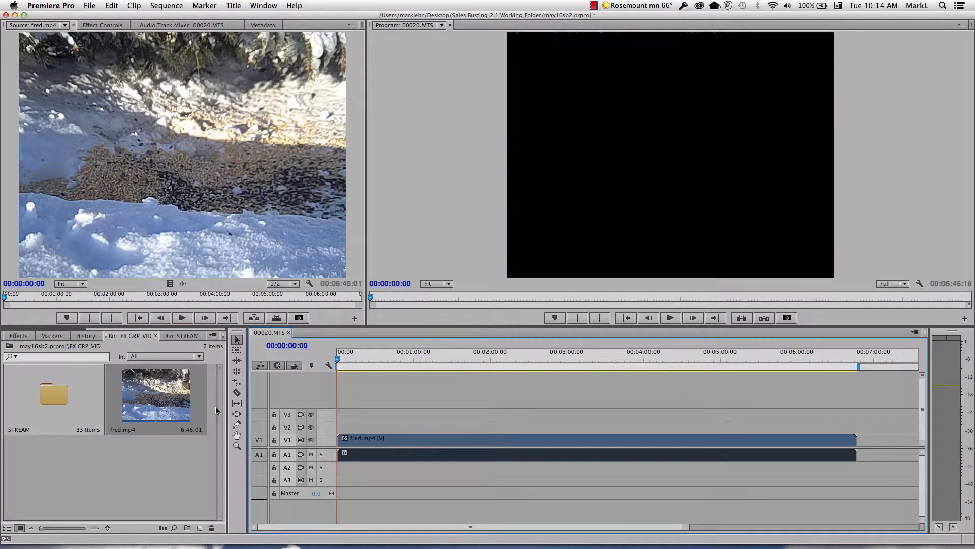
Search the effects for "timecode" and apply the Timecode video effect to the fred.mp4 clip on V1
{"action": "left_click", "coordinate": [455, 438]}
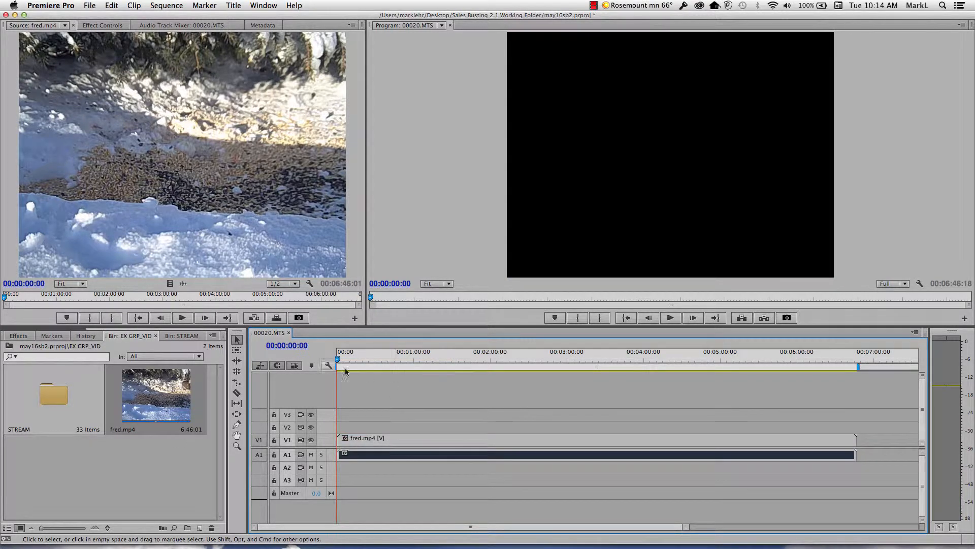
{"action": "left_click", "coordinate": [28, 338]}
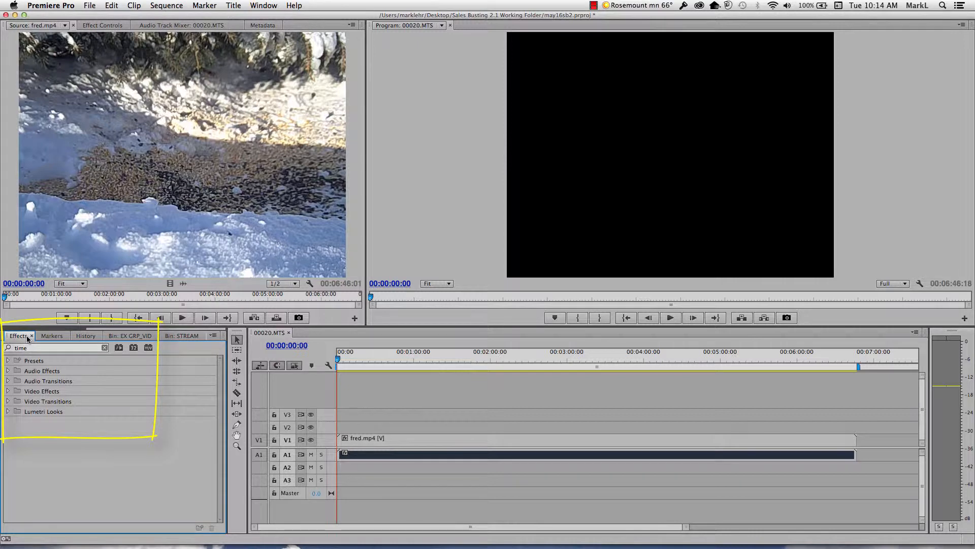
{"action": "left_click", "coordinate": [28, 348]}
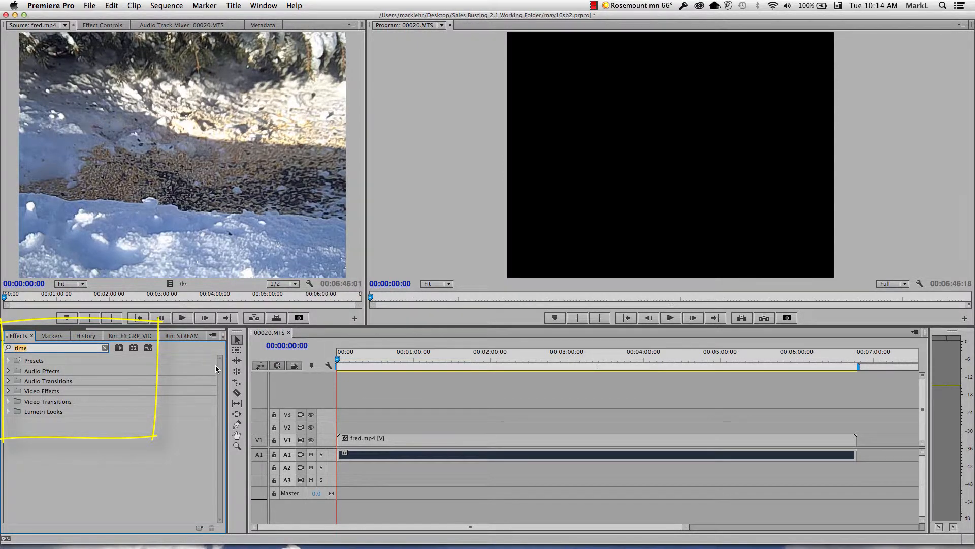
{"action": "type", "text": "code"}
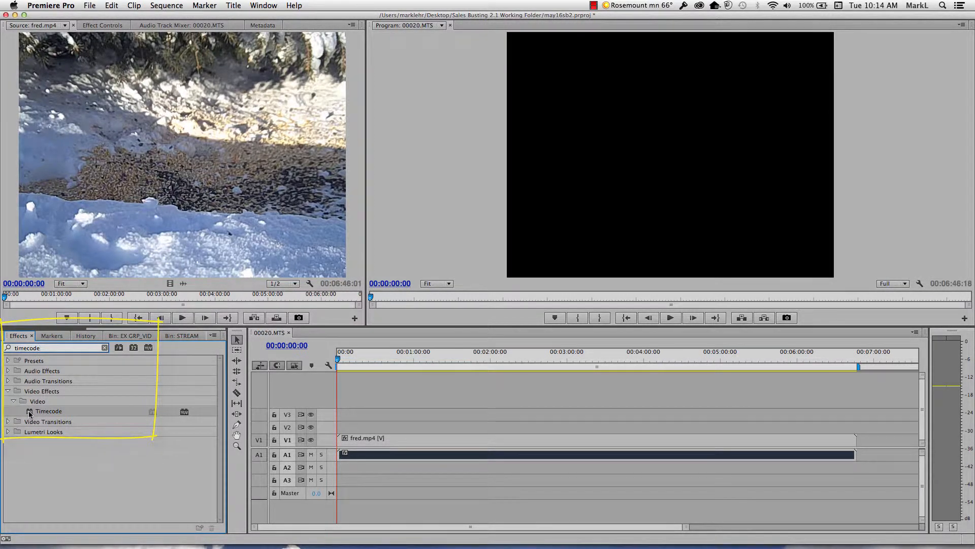
{"action": "mouse_move", "coordinate": [30, 414]}
{"action": "left_mouse_down"}
{"action": "mouse_move", "coordinate": [264, 398]}
{"action": "mouse_move", "coordinate": [446, 420]}
{"action": "mouse_move", "coordinate": [388, 440]}
{"action": "left_mouse_up"}
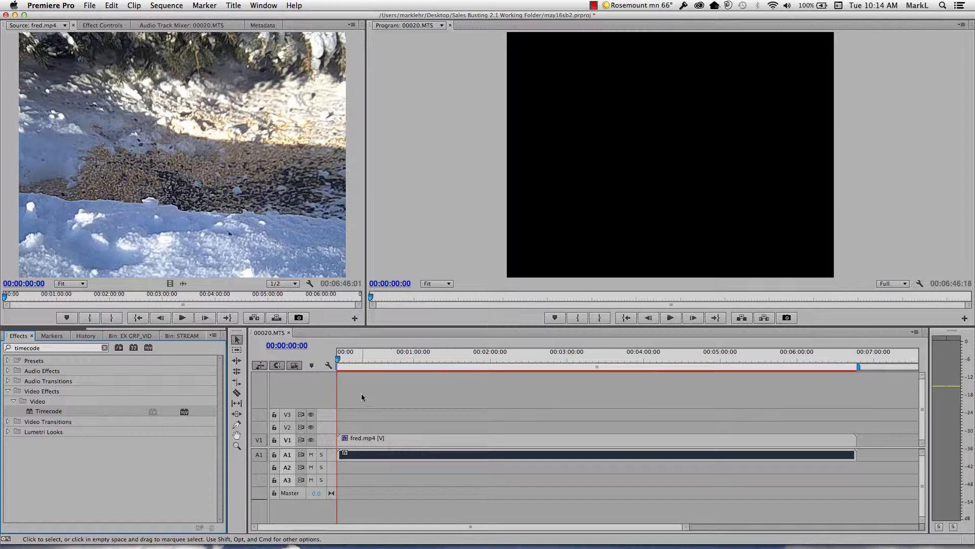
With the playhead at 00:00:27:24, set the Timecode effect's size to 15.8% and horizontal position to 457.0, with Field Symbol off
{"action": "left_click", "coordinate": [356, 360]}
{"action": "mouse_move", "coordinate": [356, 361]}
{"action": "left_mouse_down"}
{"action": "mouse_move", "coordinate": [334, 362]}
{"action": "mouse_move", "coordinate": [374, 361]}
{"action": "left_mouse_up"}
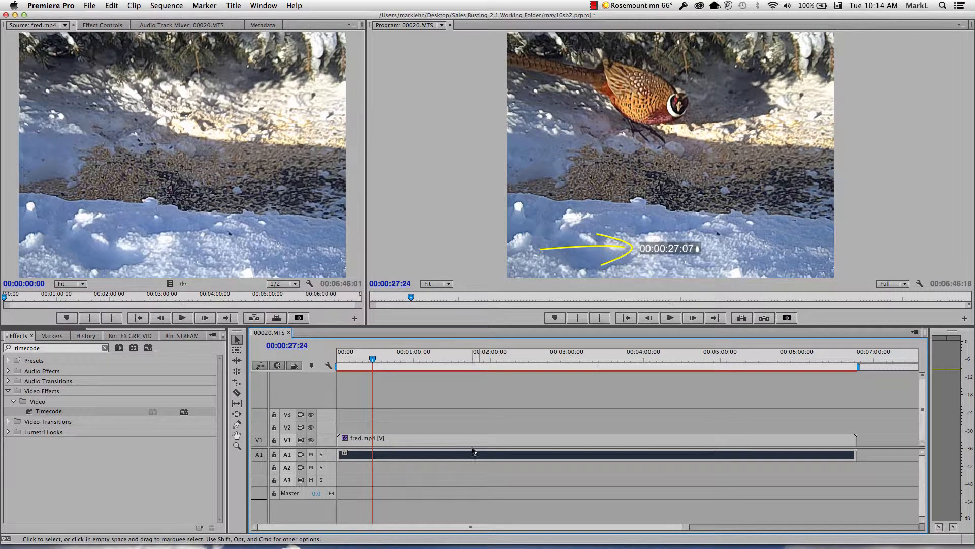
{"action": "double_click", "coordinate": [472, 442]}
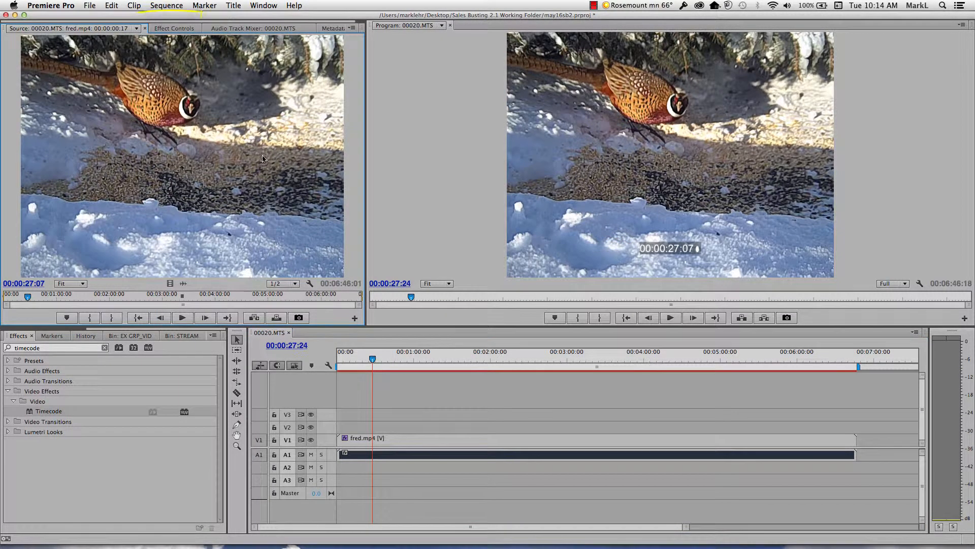
{"action": "left_click", "coordinate": [174, 28]}
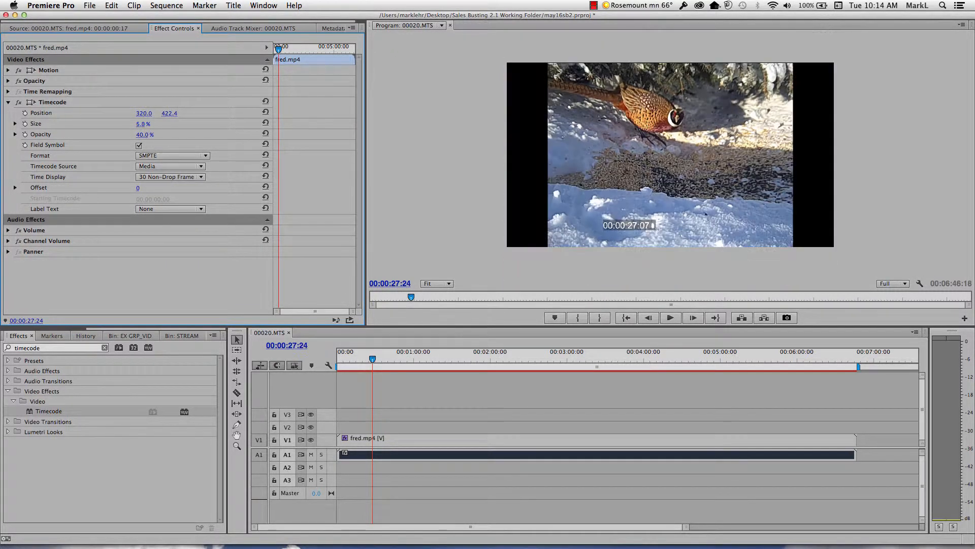
{"action": "left_click_drag", "start_coordinate": [142, 124], "coordinate": [216, 115]}
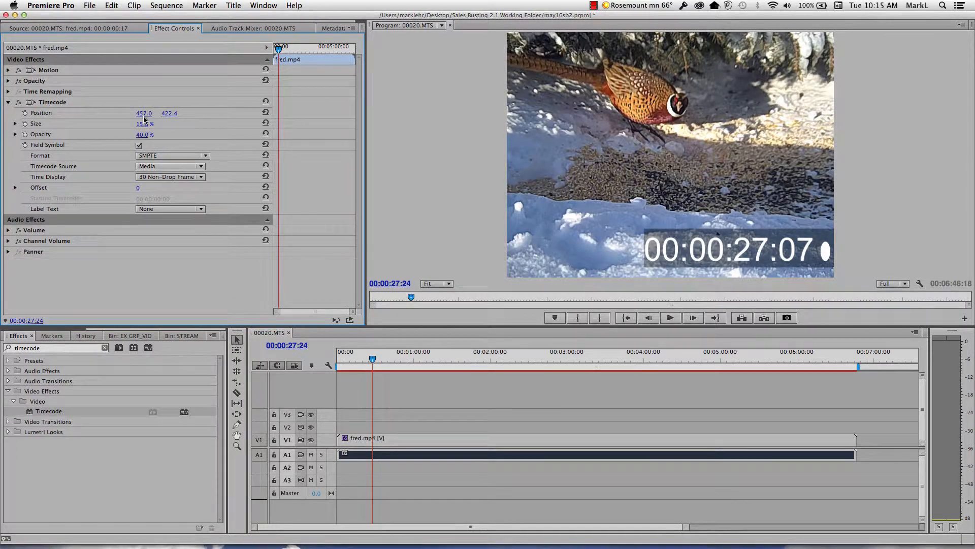
{"action": "left_click", "coordinate": [138, 146]}
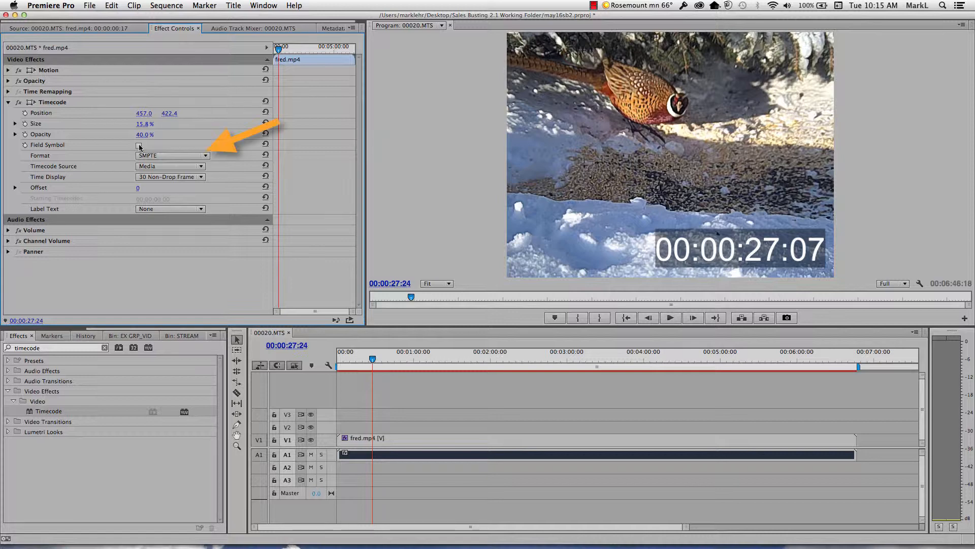
Review the Timecode effect's Format, Timecode Source and Time Display options without changing them
{"action": "left_click", "coordinate": [166, 156]}
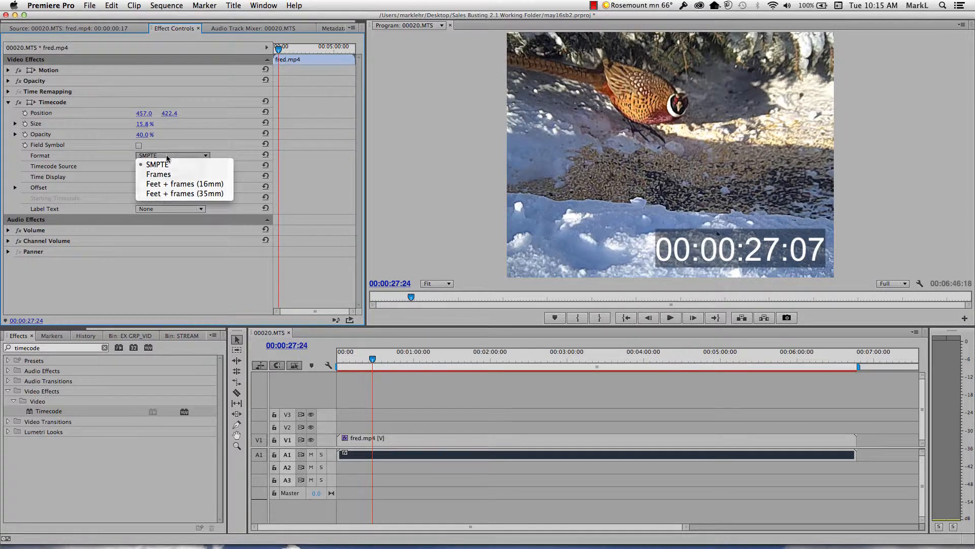
{"action": "left_click", "coordinate": [166, 155]}
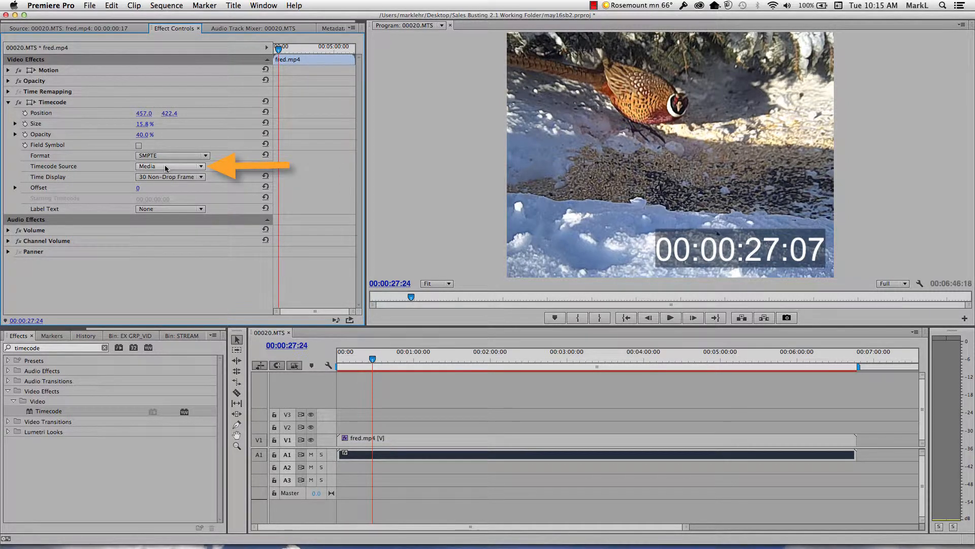
{"action": "left_click", "coordinate": [165, 168]}
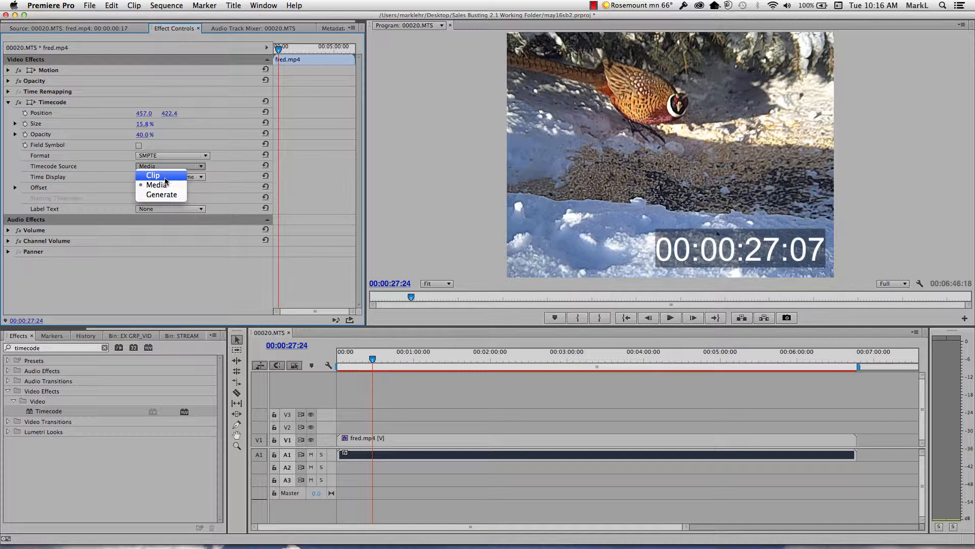
{"action": "left_click", "coordinate": [161, 189]}
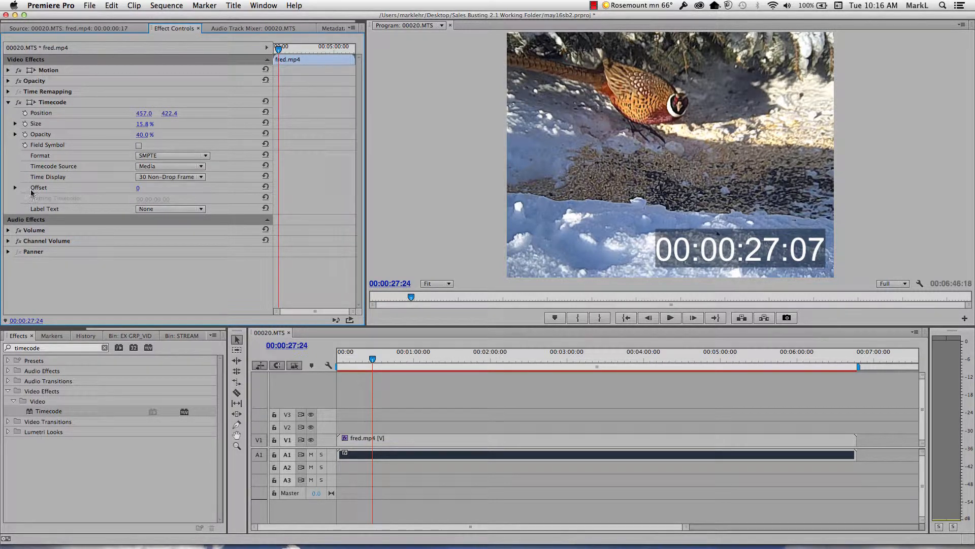
{"action": "left_click", "coordinate": [154, 178]}
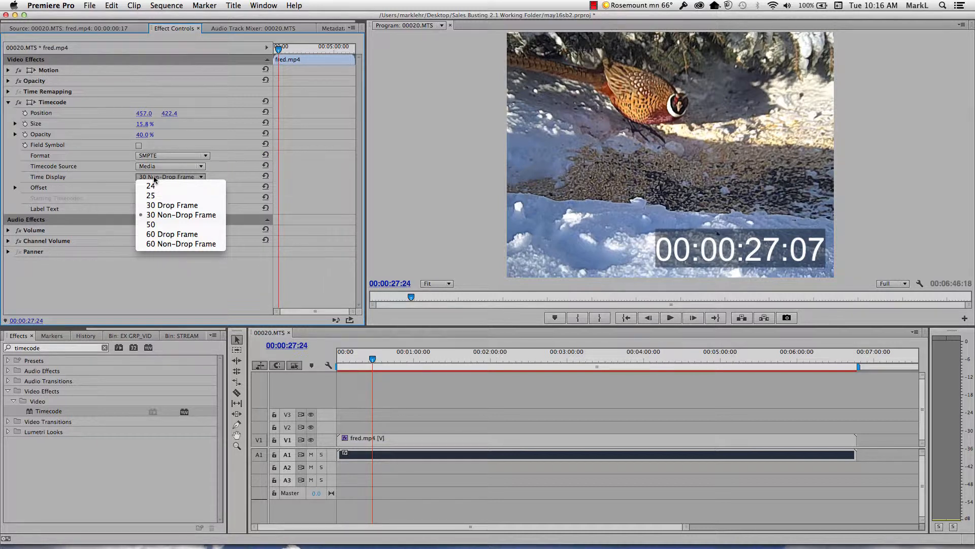
{"action": "left_click", "coordinate": [132, 273]}
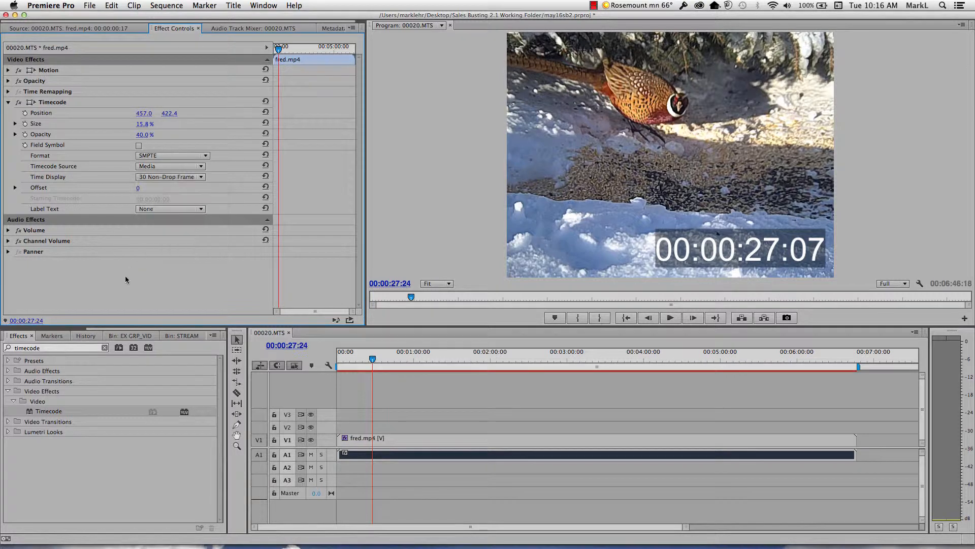
Check the frame rate in the properties of fred.mp4 from the EX GRP_VID bin, and close the properties
{"action": "left_click", "coordinate": [124, 337]}
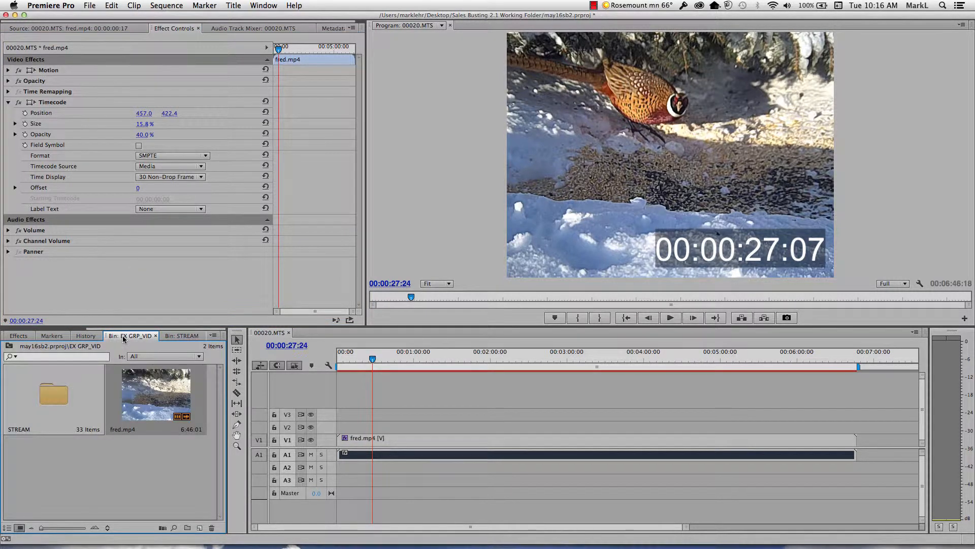
{"action": "right_click", "coordinate": [115, 407]}
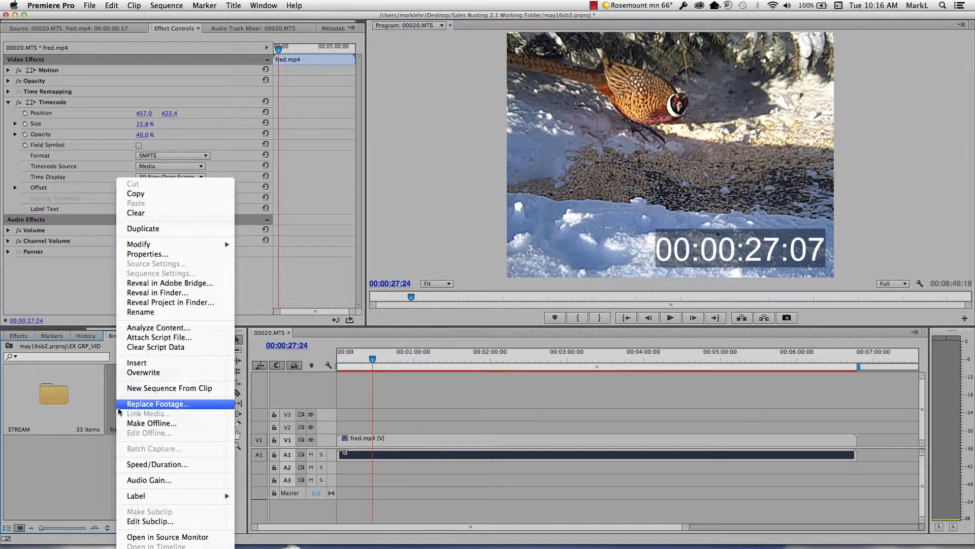
{"action": "left_click", "coordinate": [165, 254]}
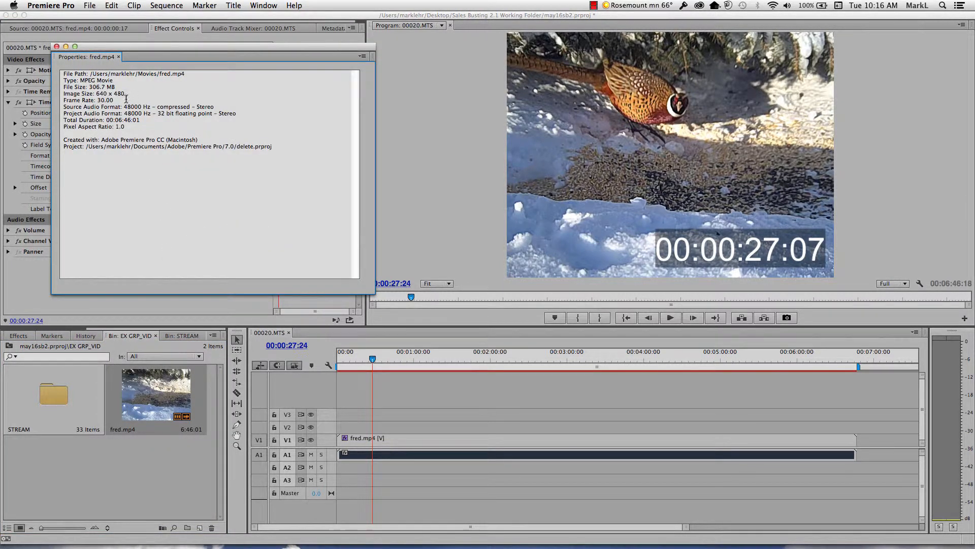
{"action": "left_click_drag", "start_coordinate": [106, 100], "coordinate": [97, 100]}
{"action": "left_click_drag", "start_coordinate": [63, 100], "coordinate": [112, 98]}
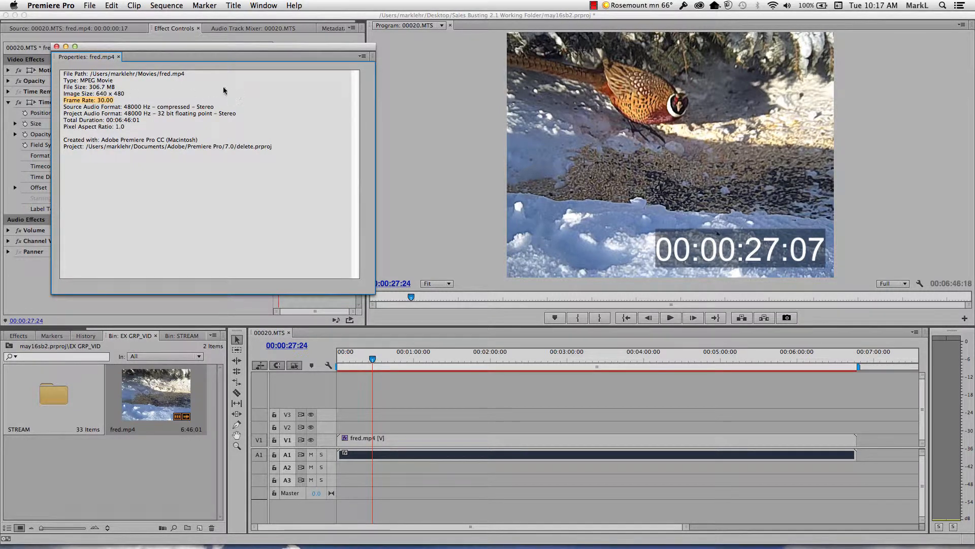
{"action": "left_click", "coordinate": [56, 47]}
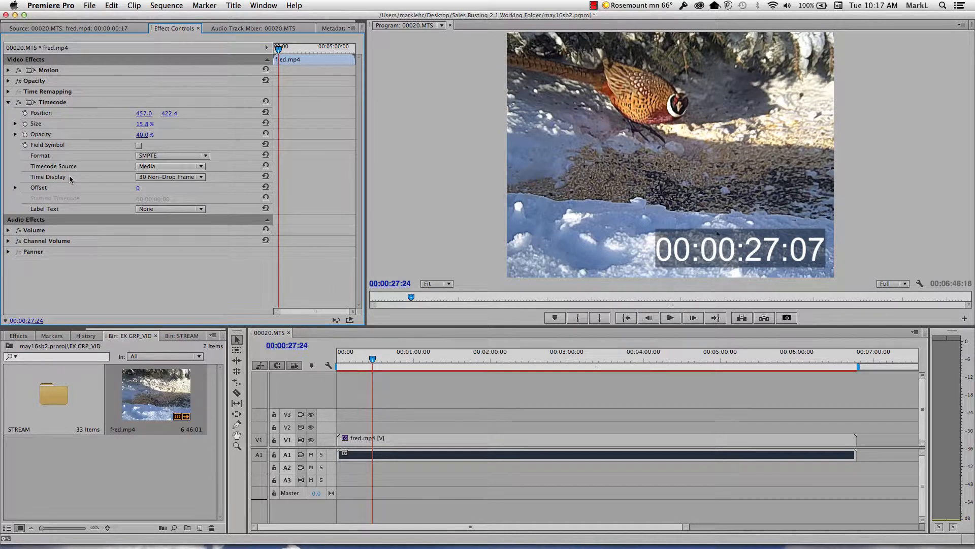
Compare the Timecode effect's Time Display options with the clip's frame rate and view the overlay at 00:00:57:17
{"action": "left_click", "coordinate": [154, 177]}
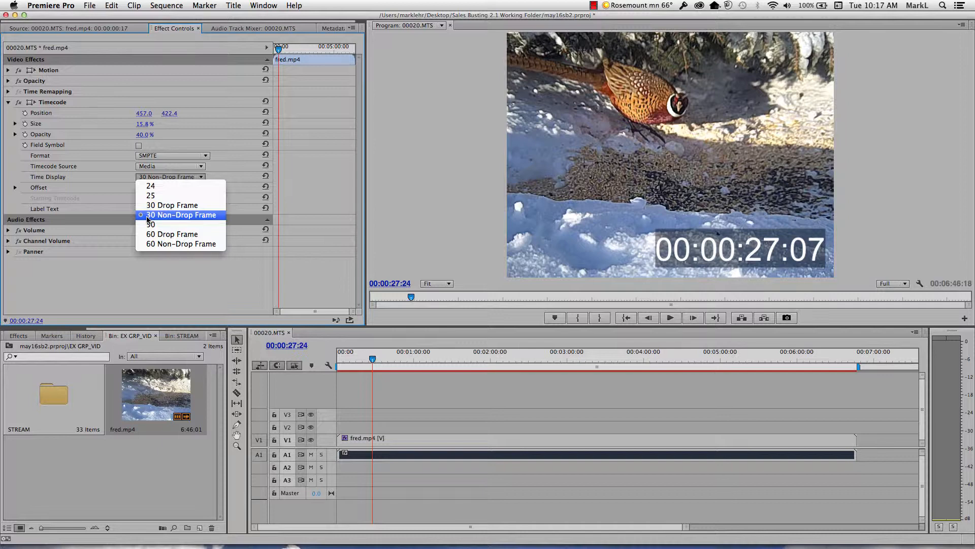
{"action": "left_click", "coordinate": [143, 177]}
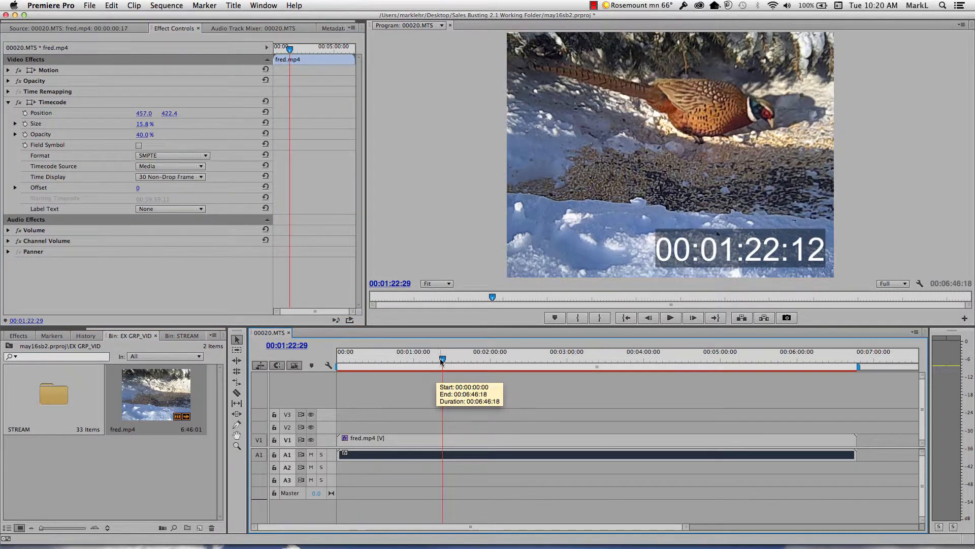
{"action": "left_click", "coordinate": [433, 360]}
{"action": "left_click_drag", "start_coordinate": [433, 359], "coordinate": [412, 411]}
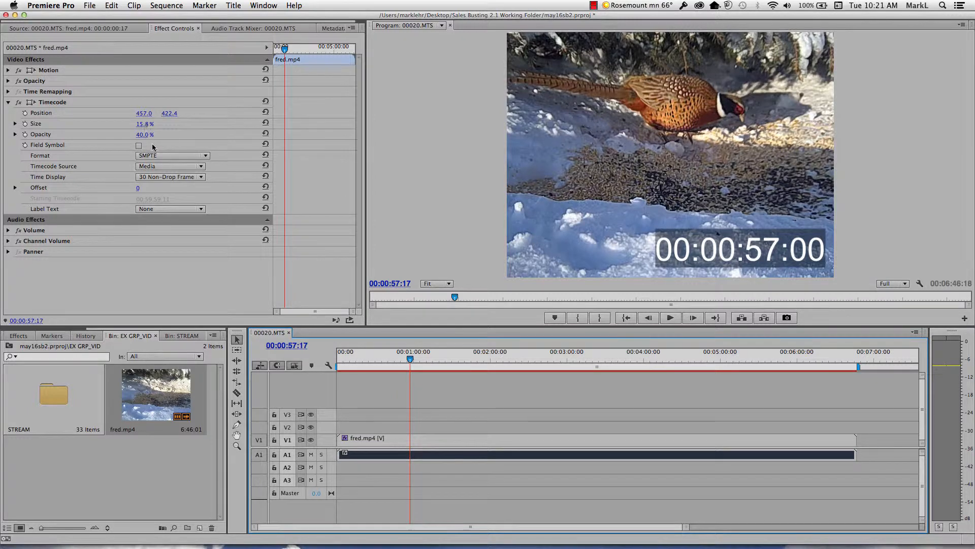
{"action": "left_click", "coordinate": [168, 177]}
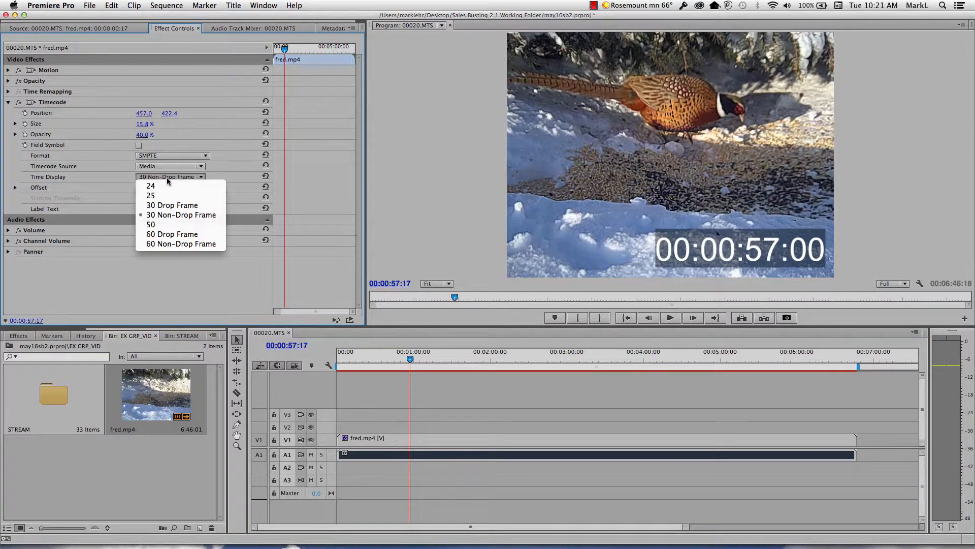
{"action": "key", "text": "Escape"}
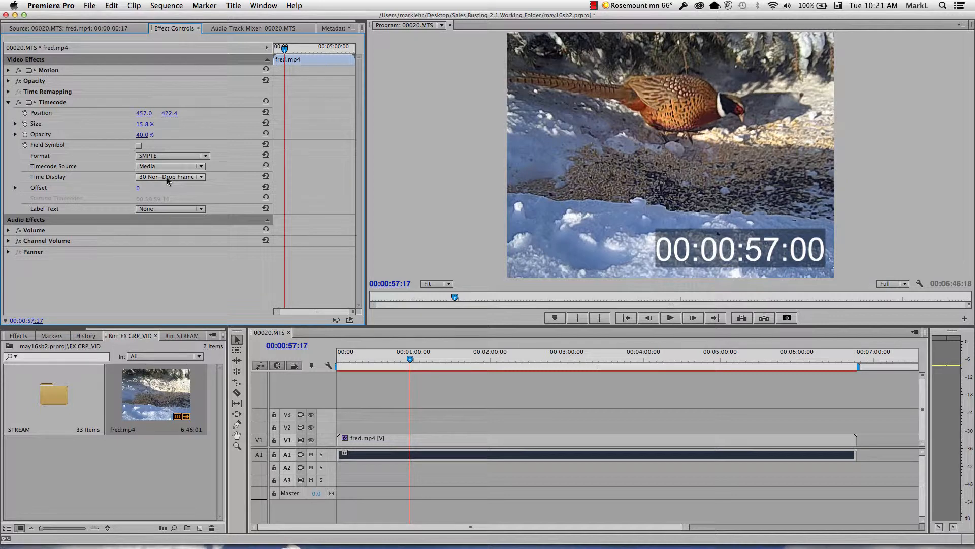
Set the Timecode effect's Label Text to Automatic and its horizontal position to 355.0 so the whole overlay fits the frame
{"action": "left_click", "coordinate": [171, 209]}
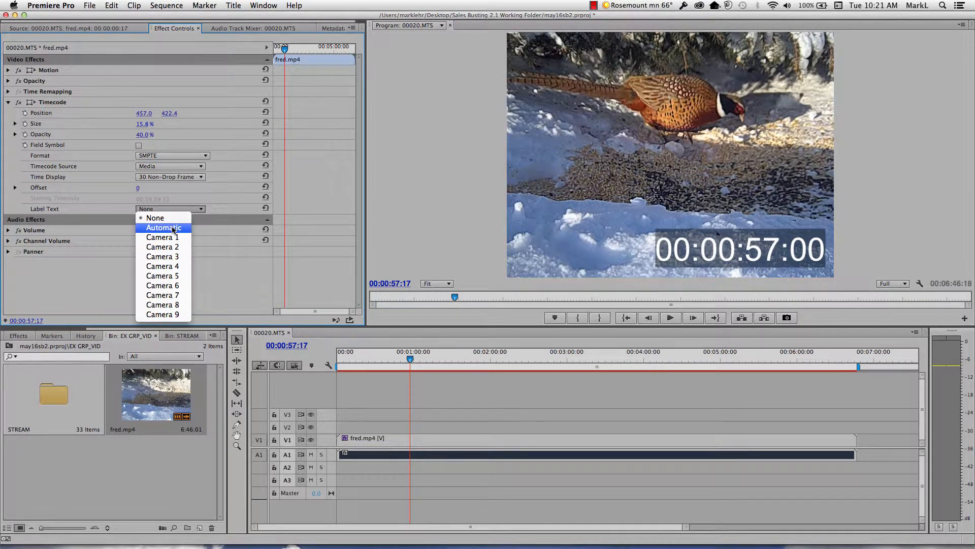
{"action": "left_click", "coordinate": [173, 231]}
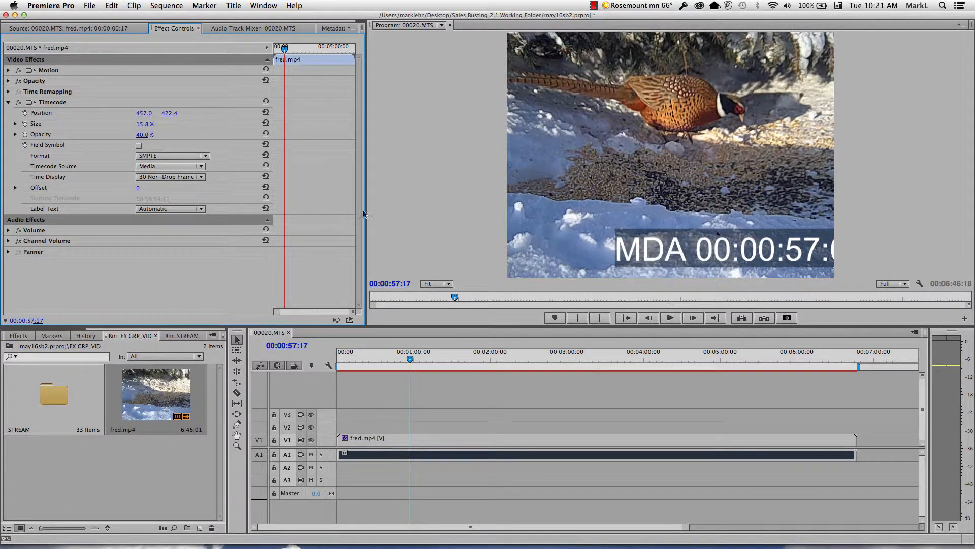
{"action": "mouse_move", "coordinate": [145, 114]}
{"action": "left_mouse_down"}
{"action": "mouse_move", "coordinate": [115, 113]}
{"action": "mouse_move", "coordinate": [142, 113]}
{"action": "mouse_move", "coordinate": [127, 113]}
{"action": "left_mouse_up"}
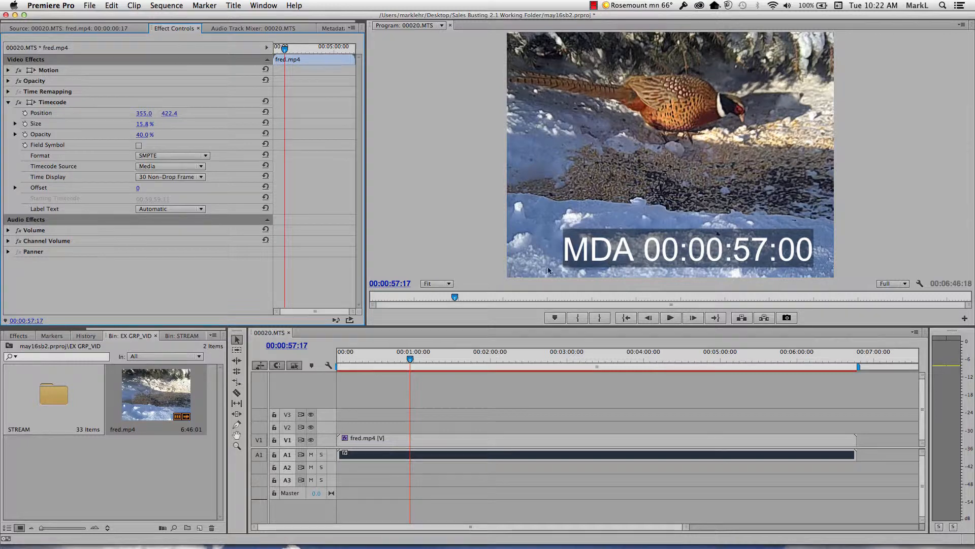
Export the 00020.MTS sequence as H.264 media and send it to the Adobe Media Encoder queue
{"action": "left_click", "coordinate": [411, 399]}
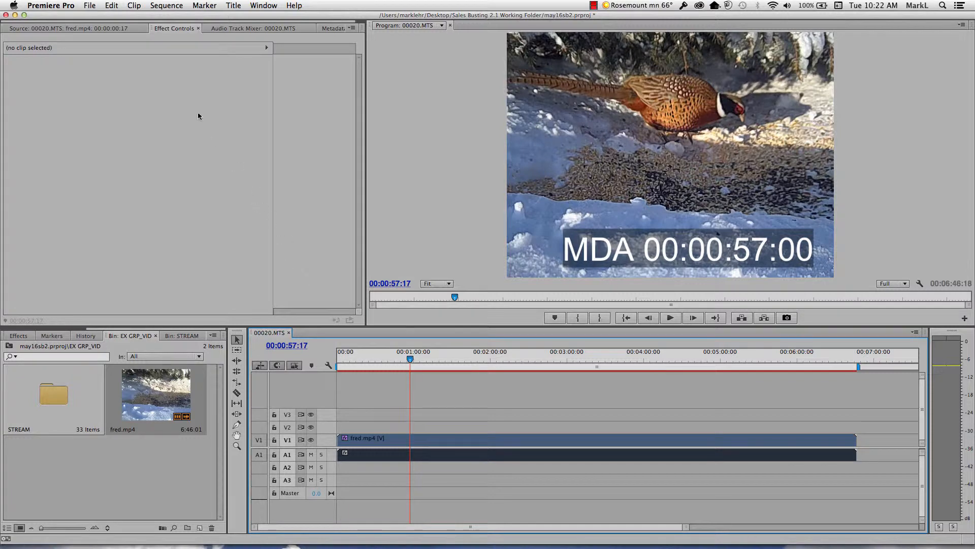
{"action": "left_click", "coordinate": [90, 5]}
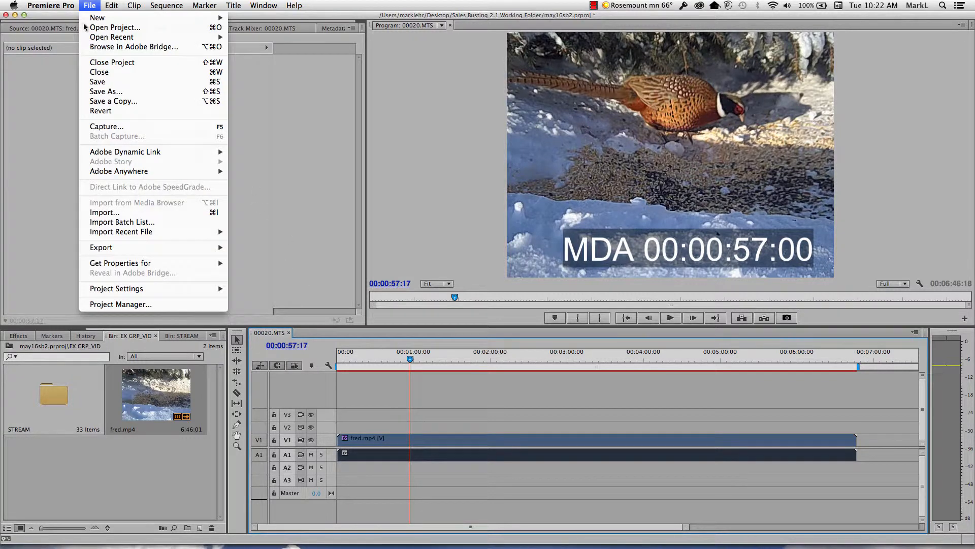
{"action": "mouse_move", "coordinate": [123, 247]}
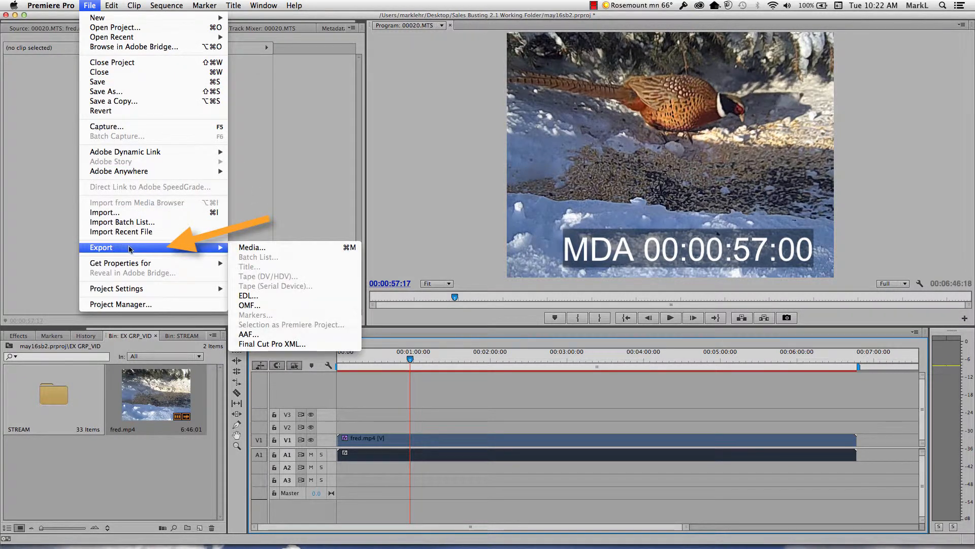
{"action": "left_click", "coordinate": [268, 248]}
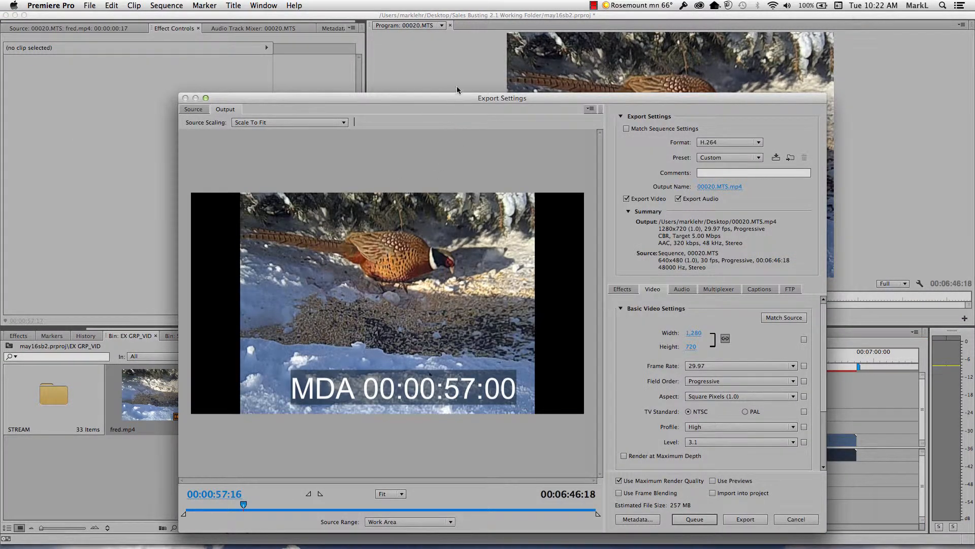
{"action": "left_click_drag", "start_coordinate": [454, 98], "coordinate": [398, 54]}
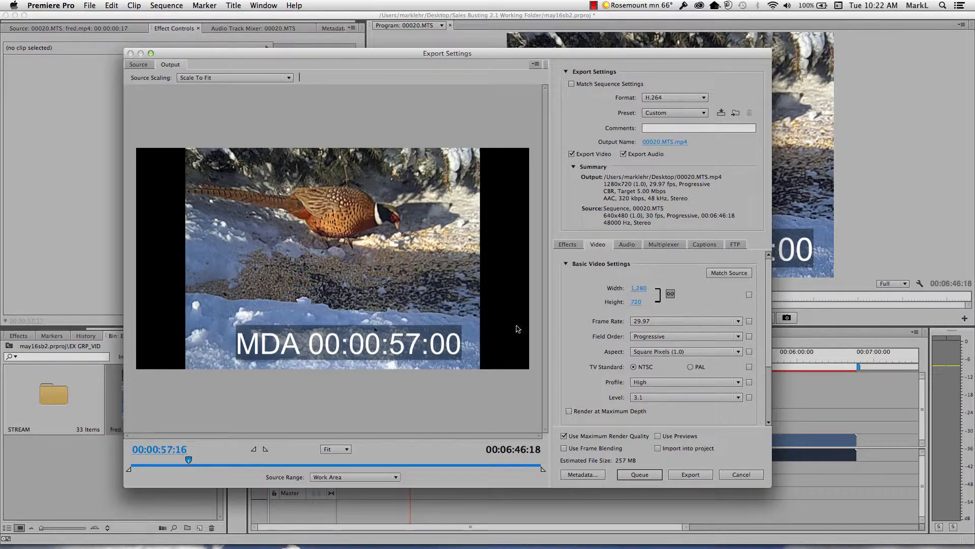
{"action": "left_click", "coordinate": [638, 475]}
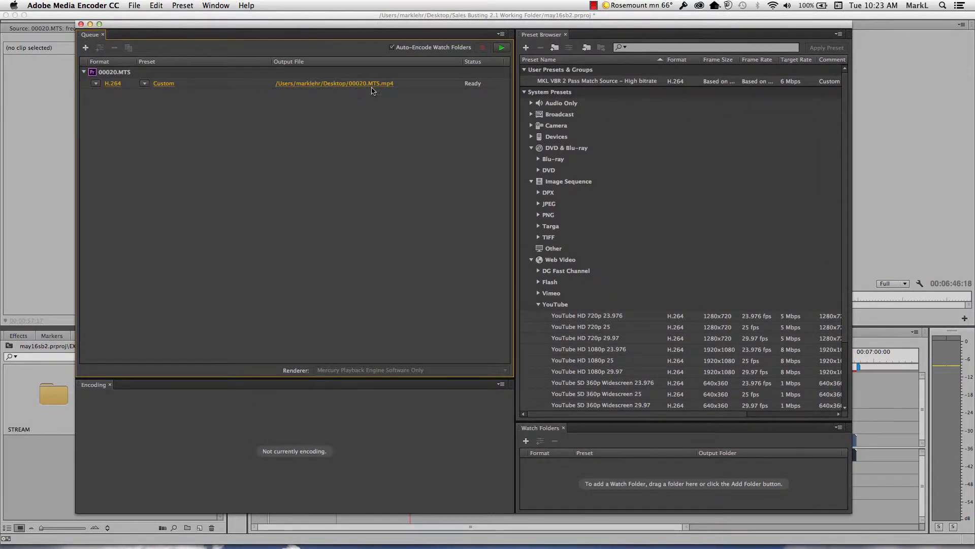
Add a second output with the YouTube HD 720p 29.97 preset to the queued 00020.MTS sequence
{"action": "left_click", "coordinate": [225, 88]}
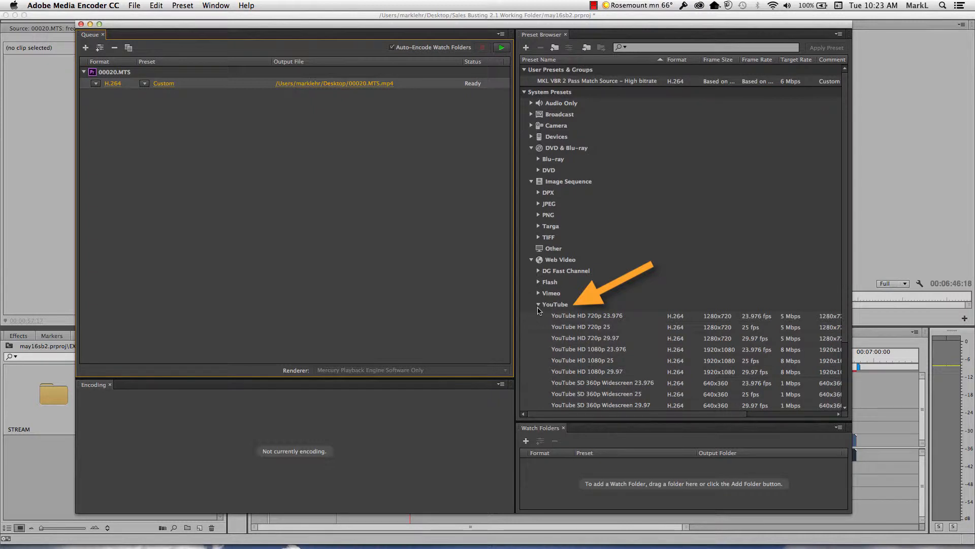
{"action": "left_click", "coordinate": [539, 305]}
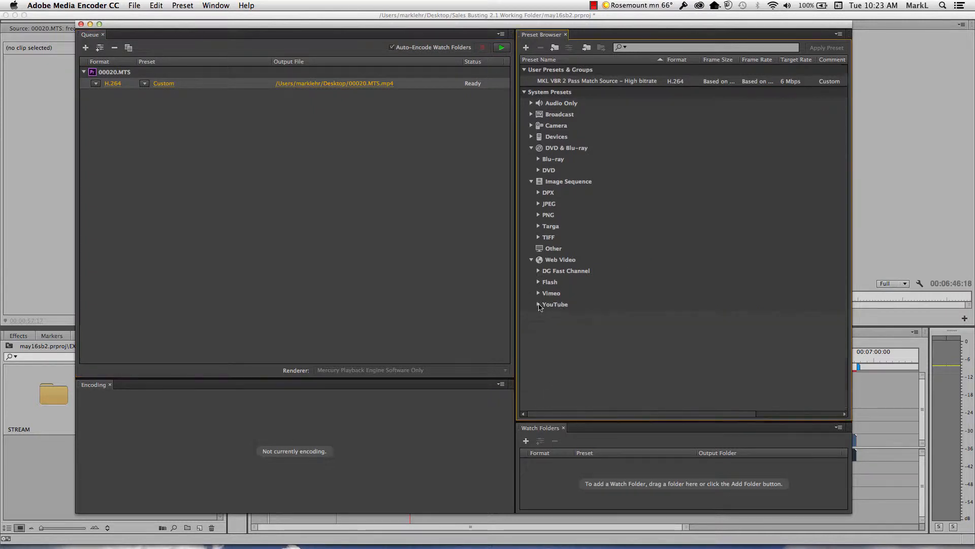
{"action": "left_click", "coordinate": [539, 305]}
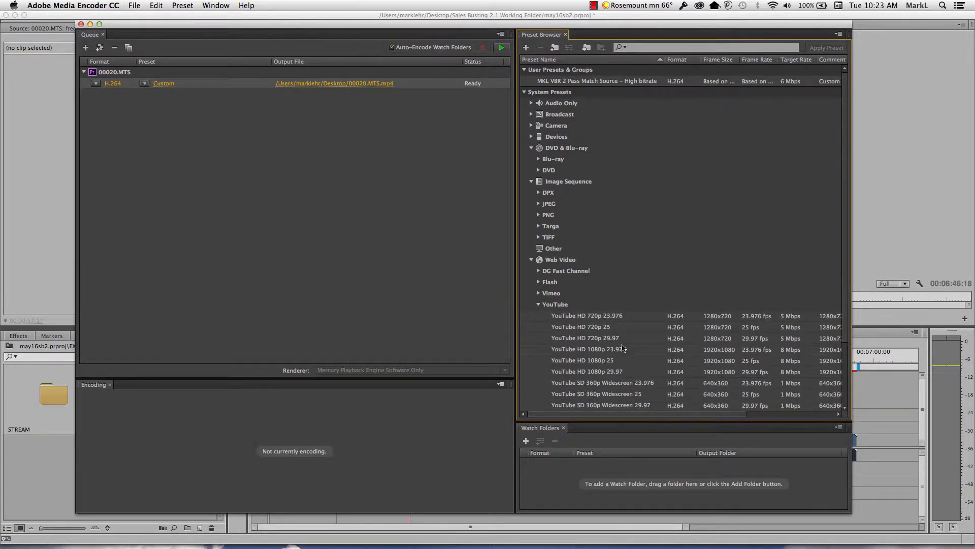
{"action": "mouse_move", "coordinate": [658, 351]}
{"action": "scroll", "coordinate": [846, 303], "scroll_direction": "down", "scroll_amount": 5}
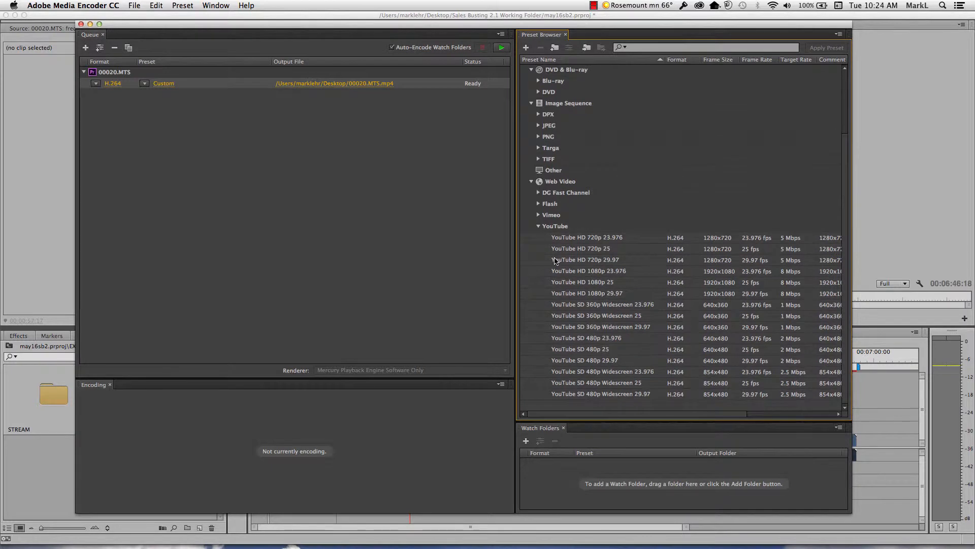
{"action": "mouse_move", "coordinate": [554, 261]}
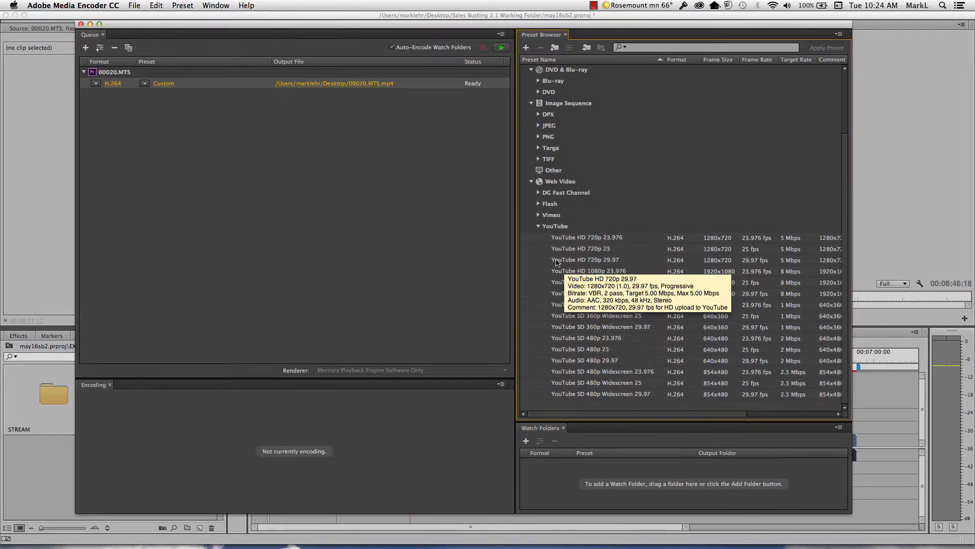
{"action": "left_click", "coordinate": [557, 262]}
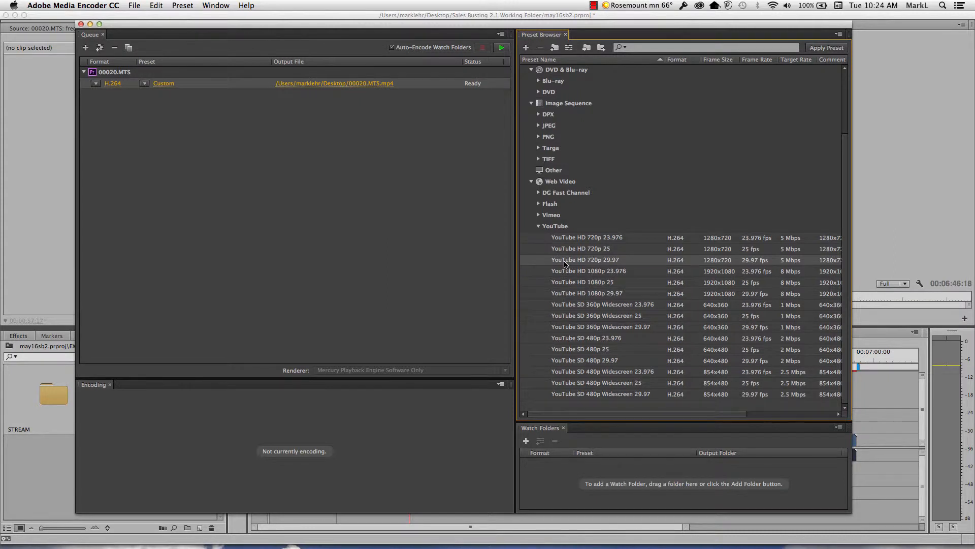
{"action": "double_click", "coordinate": [565, 263]}
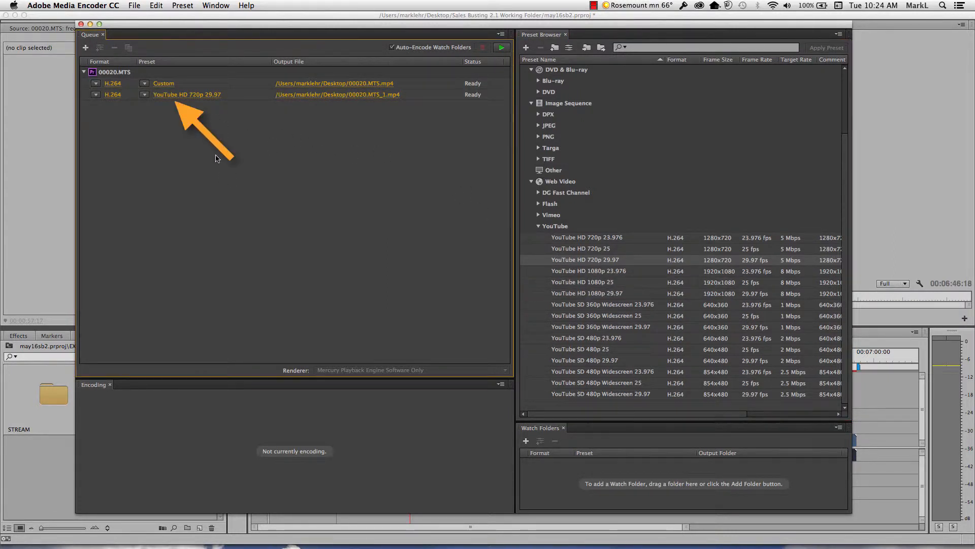
Remove the output with the Custom preset from the encoding queue
{"action": "left_click", "coordinate": [197, 86]}
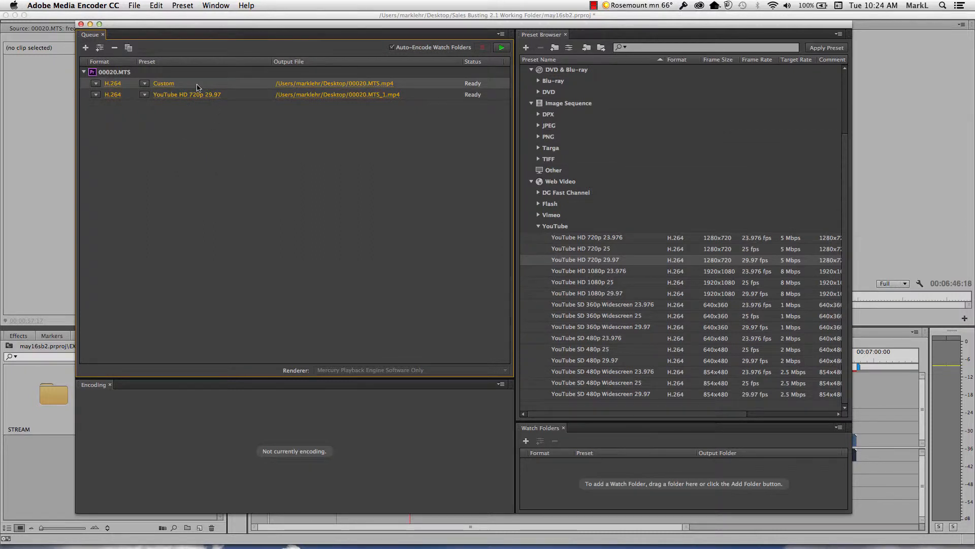
{"action": "right_click", "coordinate": [197, 87]}
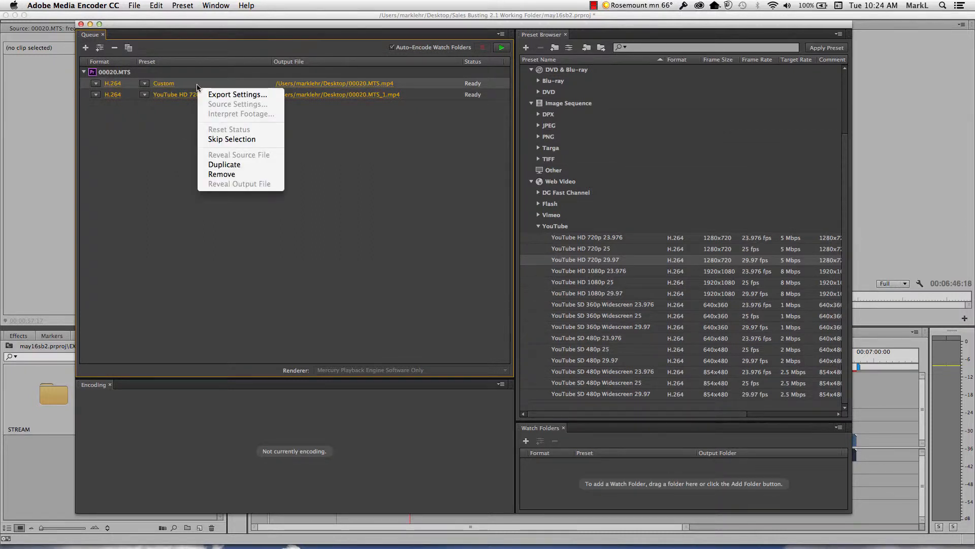
{"action": "left_click", "coordinate": [208, 175]}
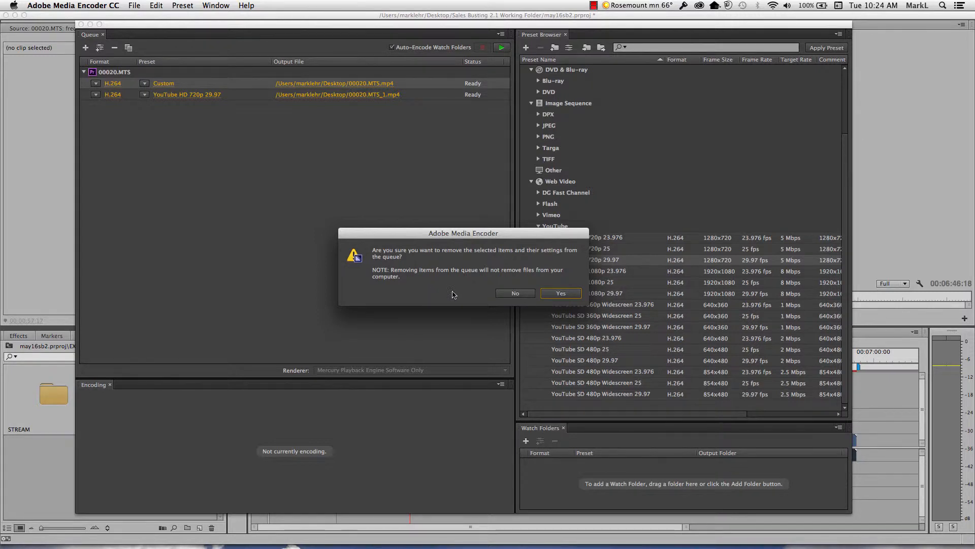
{"action": "left_click", "coordinate": [560, 294]}
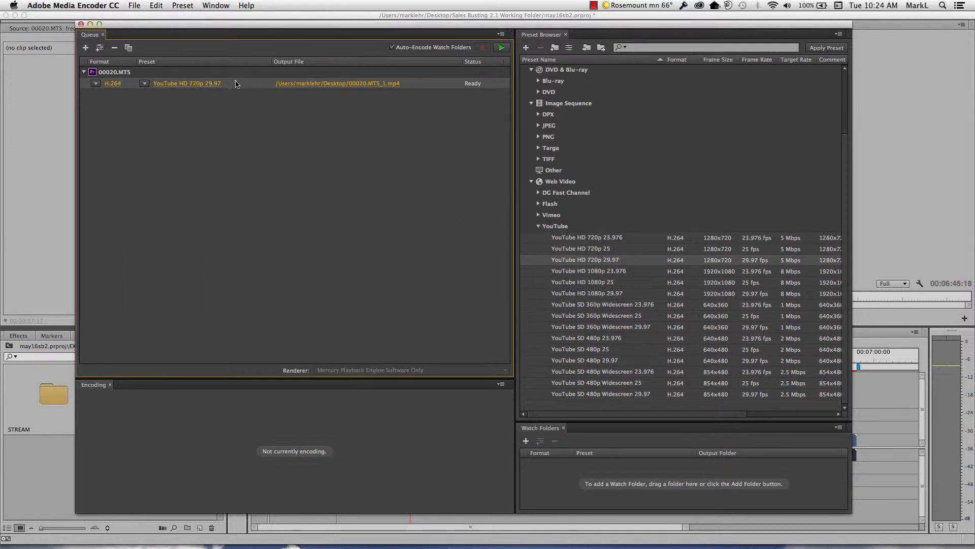
Encode the queued YouTube HD 720p 29.97 output and quit Adobe Media Encoder once it is done
{"action": "left_click", "coordinate": [501, 48]}
{"action": "left_click", "coordinate": [72, 4]}
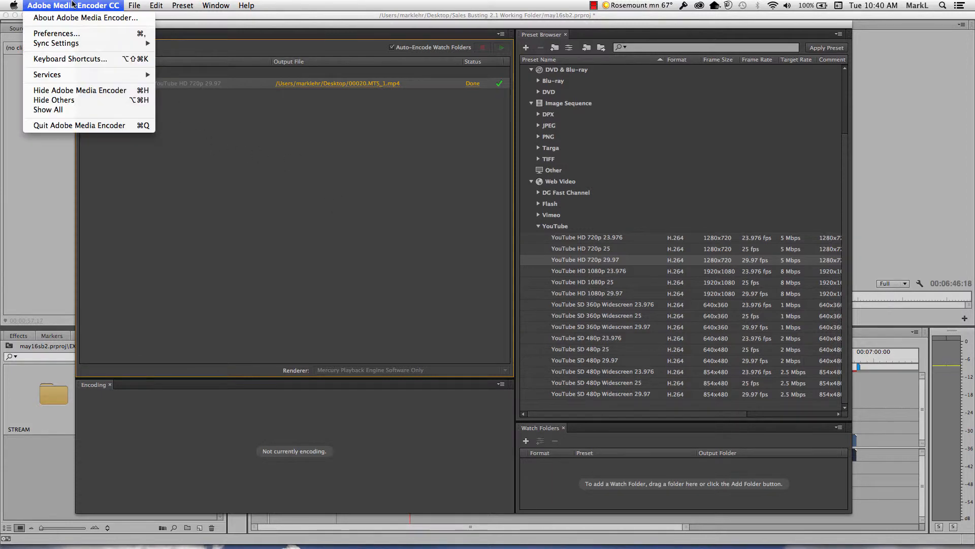
{"action": "left_click", "coordinate": [112, 125]}
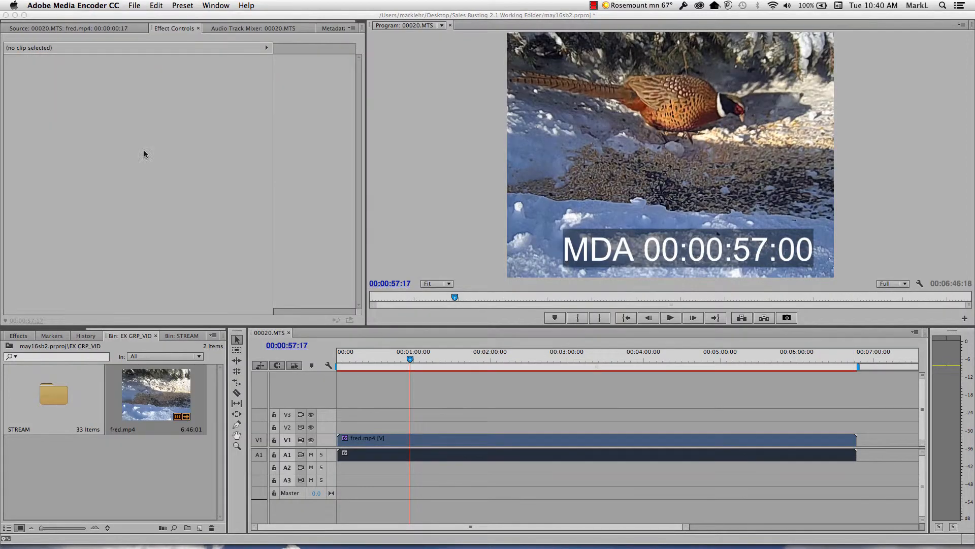
Hide Premiere Pro and play the exported 00020.MTS_1.mp4 from the desktop in QuickTime Player to check the timecode overlay
{"action": "left_click", "coordinate": [56, 4]}
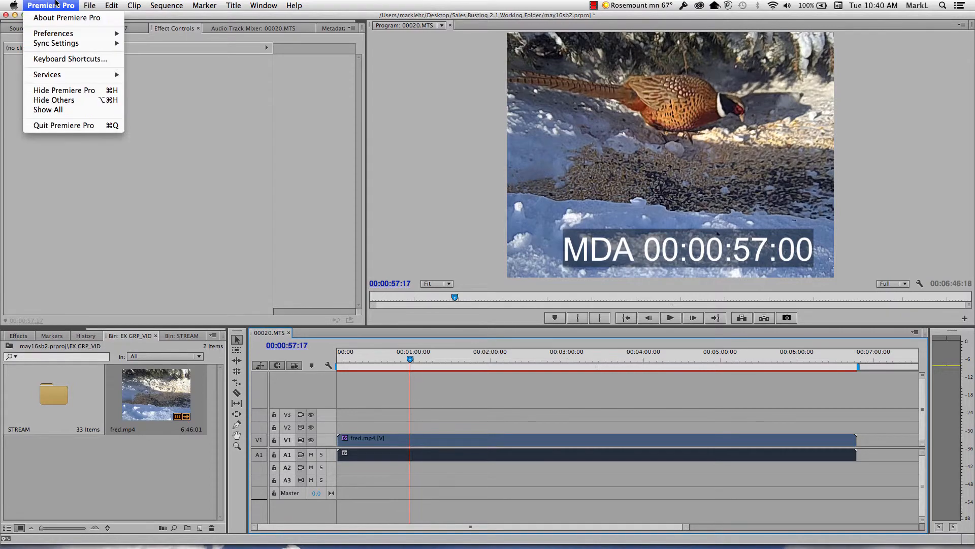
{"action": "left_click", "coordinate": [100, 90]}
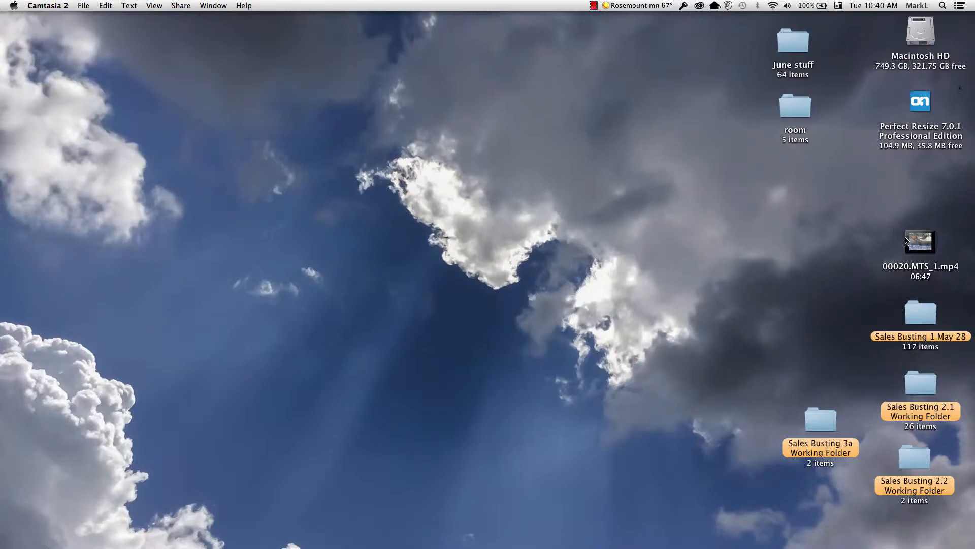
{"action": "mouse_move", "coordinate": [921, 244]}
{"action": "double_click", "coordinate": [929, 250]}
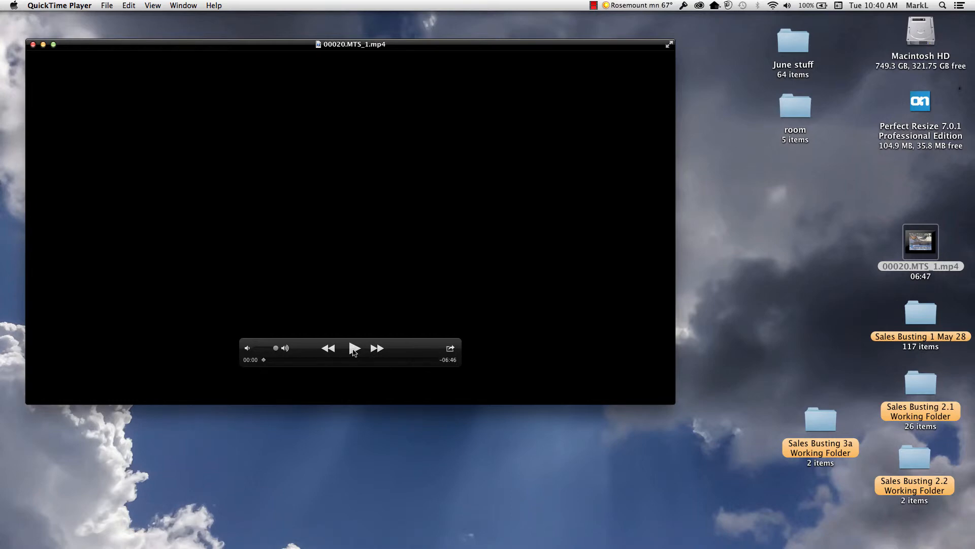
{"action": "left_click", "coordinate": [354, 351]}
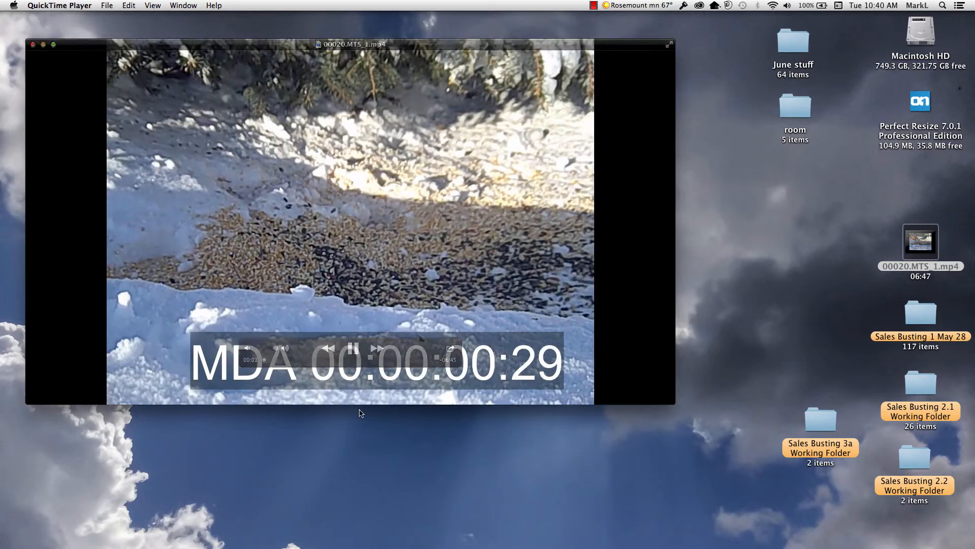